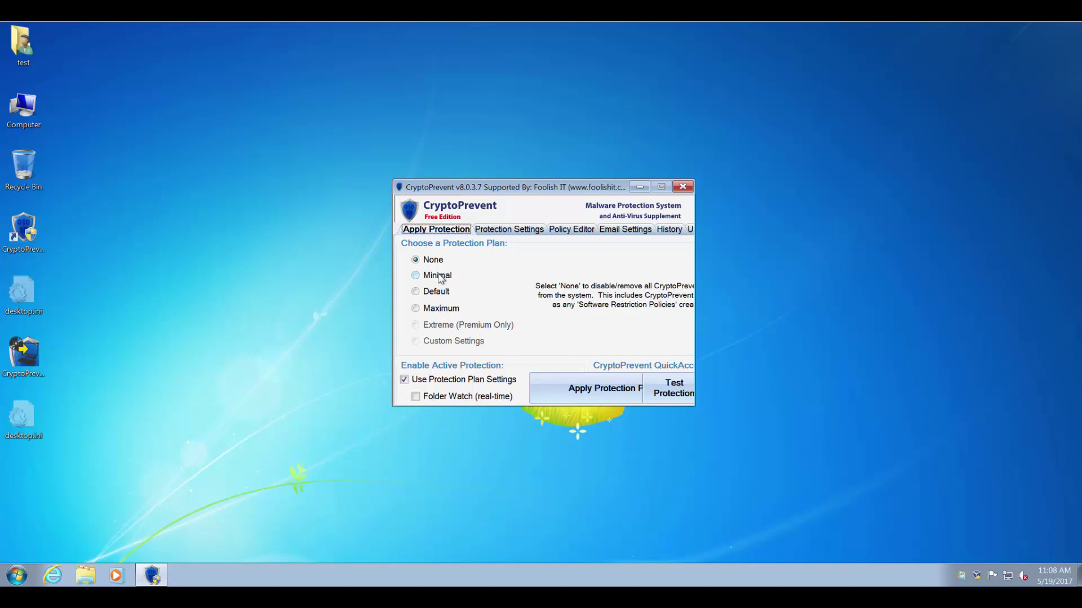
# Step: Close CryptoPrevent and open Screen Resolution, leaving 2560 × 1335 unchanged
pyautogui.click(681, 187)
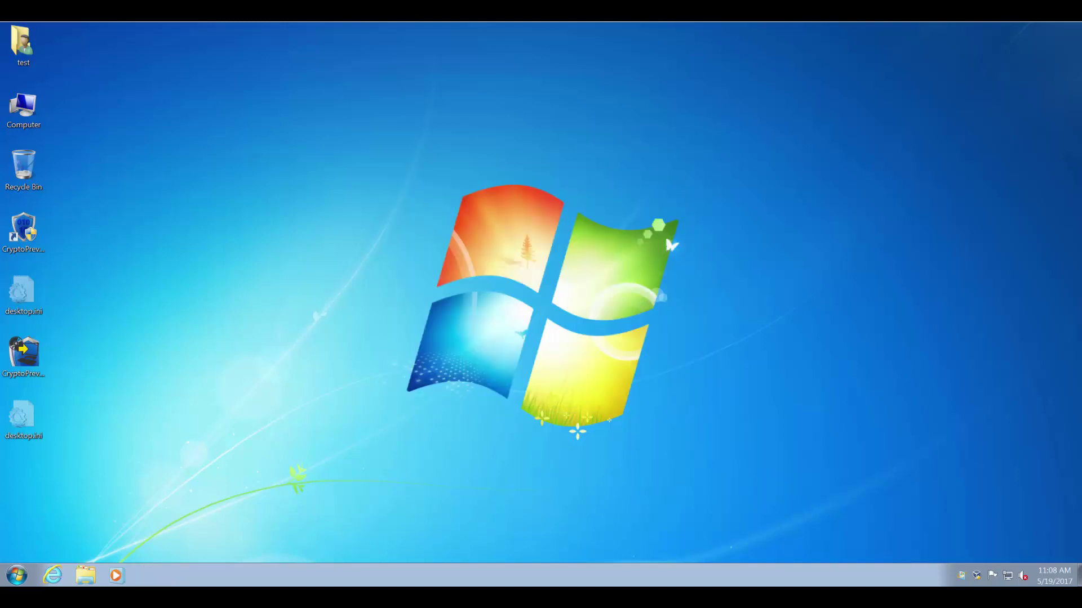
pyautogui.rightClick(385, 200)
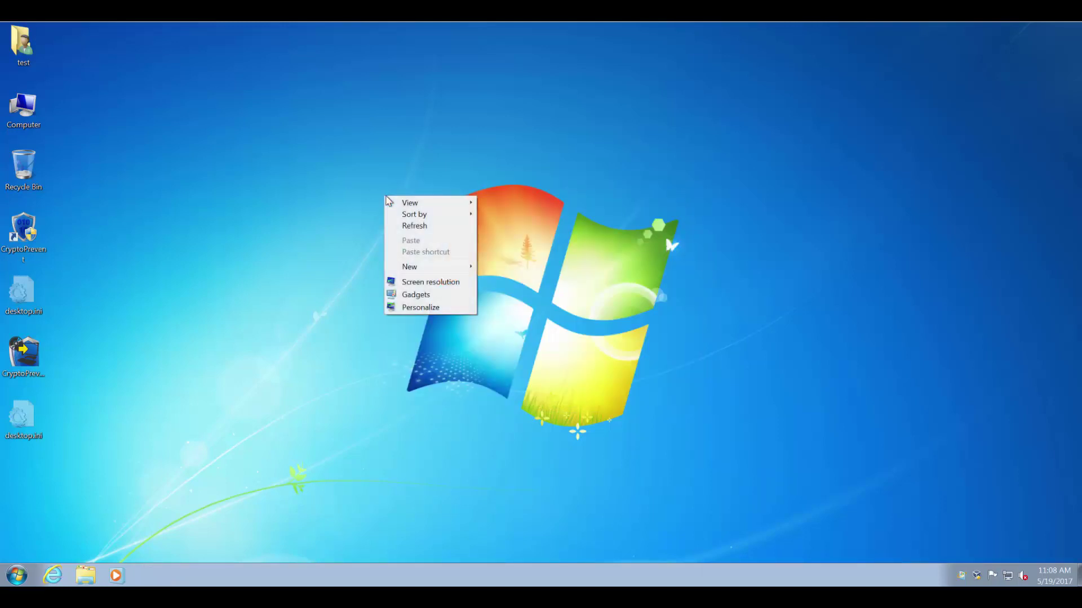
pyautogui.click(424, 282)
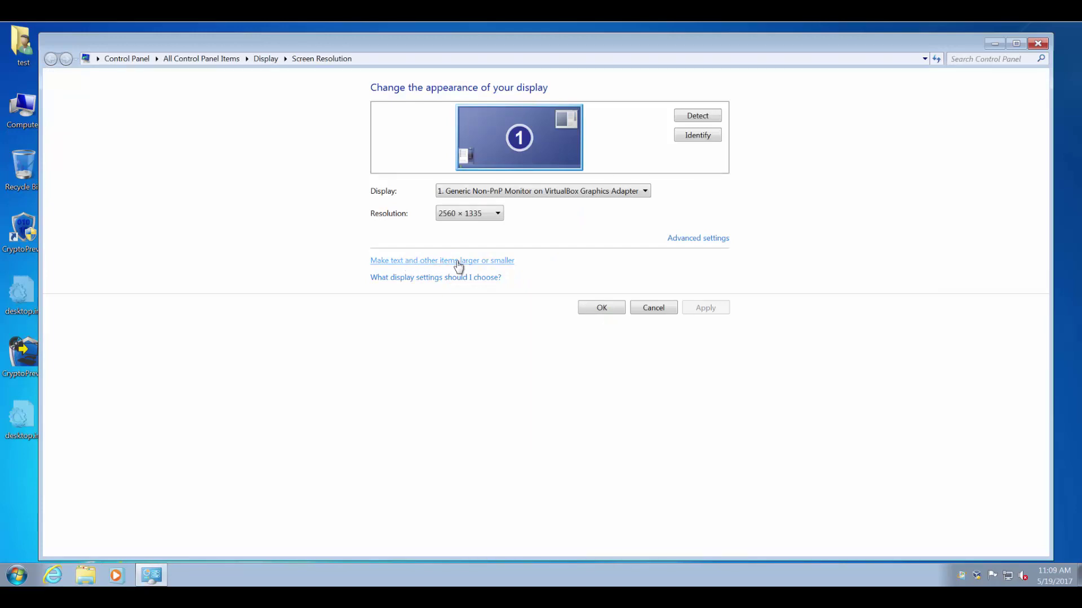
pyautogui.click(482, 215)
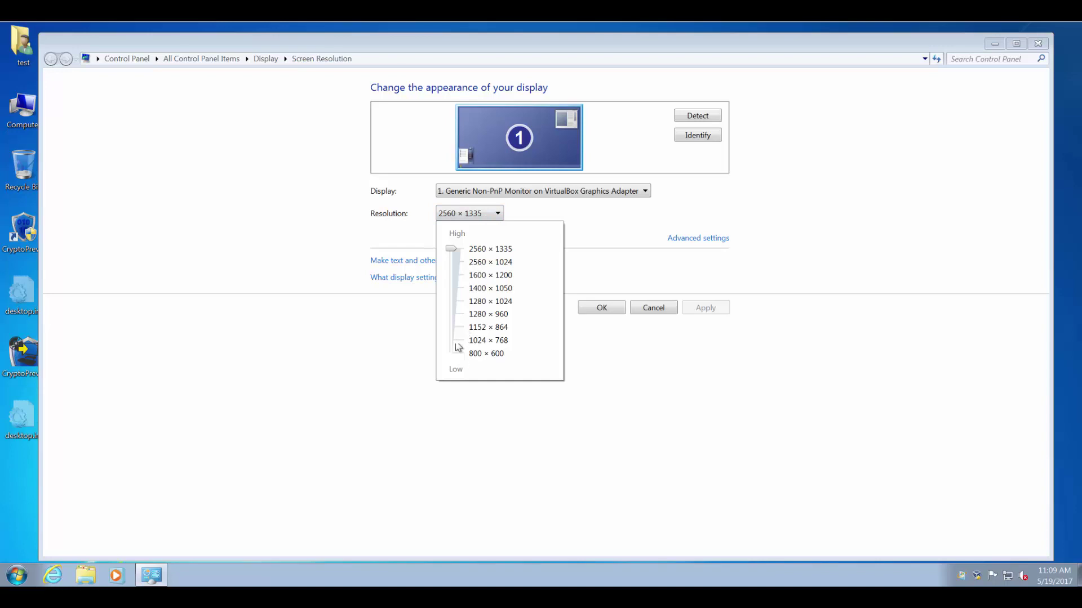
pyautogui.click(373, 299)
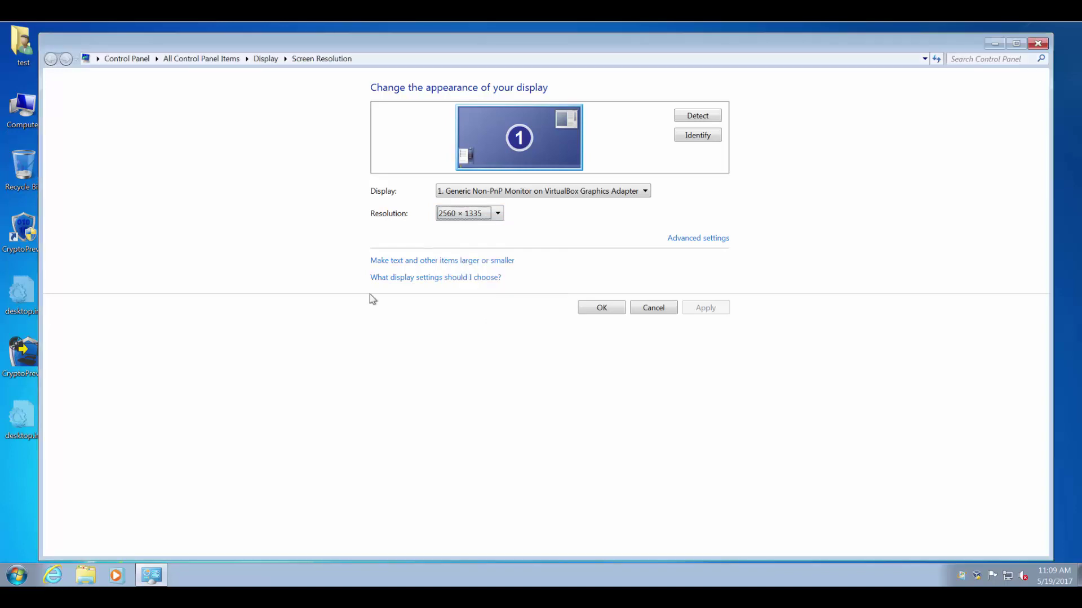
# Step: Apply the Smaller - 100% (default) text size and log off to make it take effect
pyautogui.click(388, 263)
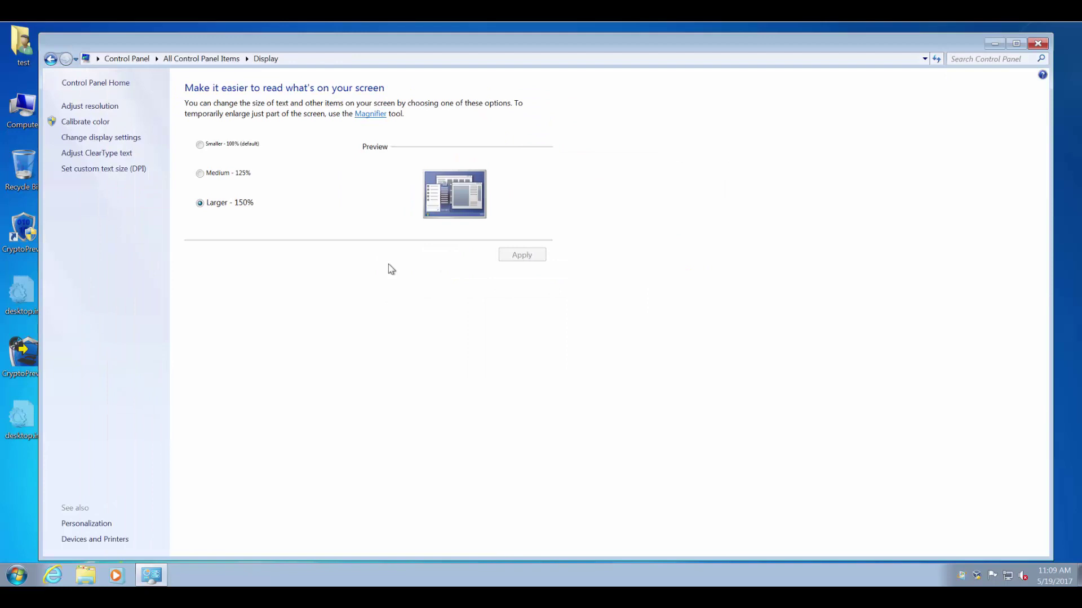
pyautogui.click(226, 147)
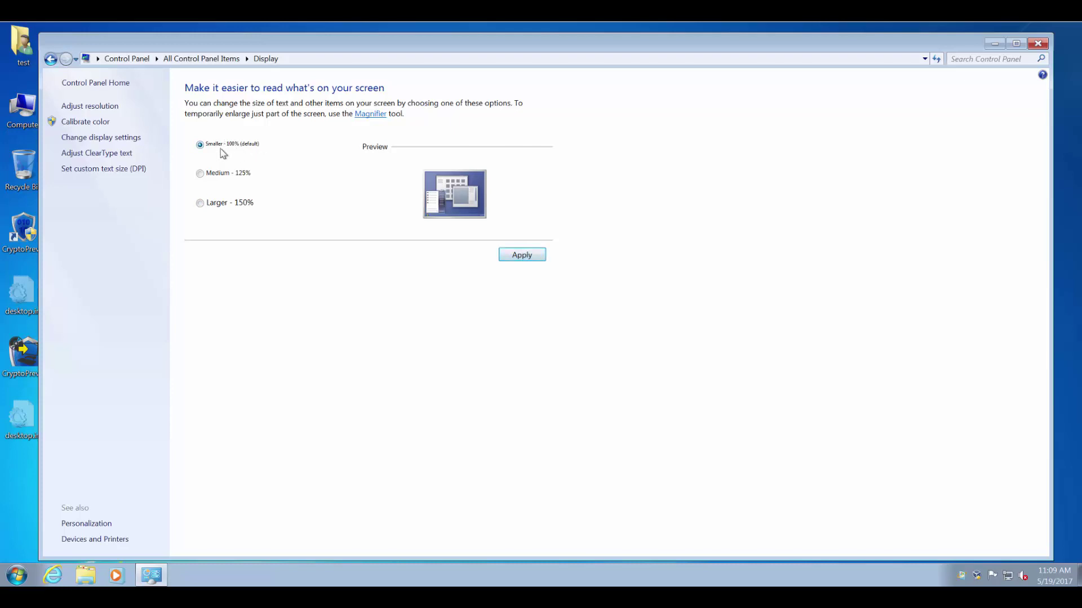
pyautogui.click(514, 257)
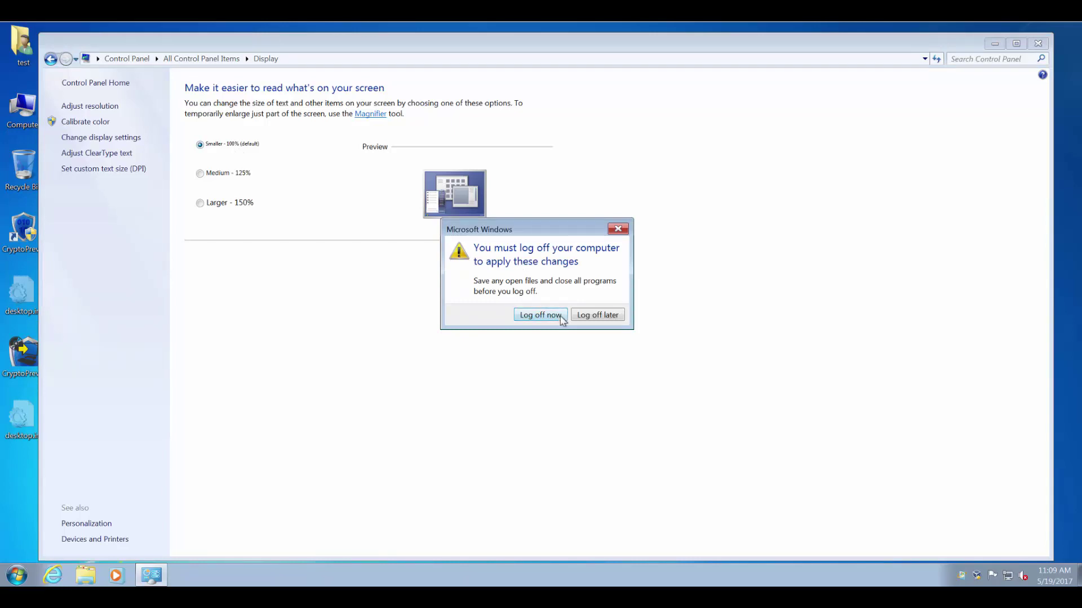
pyautogui.click(543, 316)
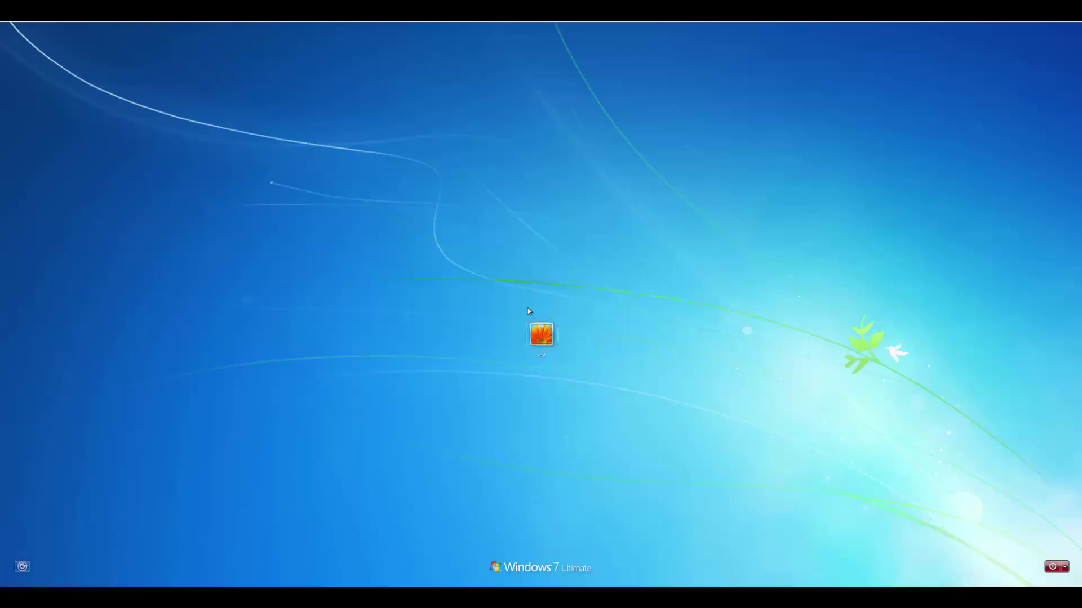
# Step: Sign back in and launch CryptoPrevent with administrator permission
pyautogui.click(541, 334)
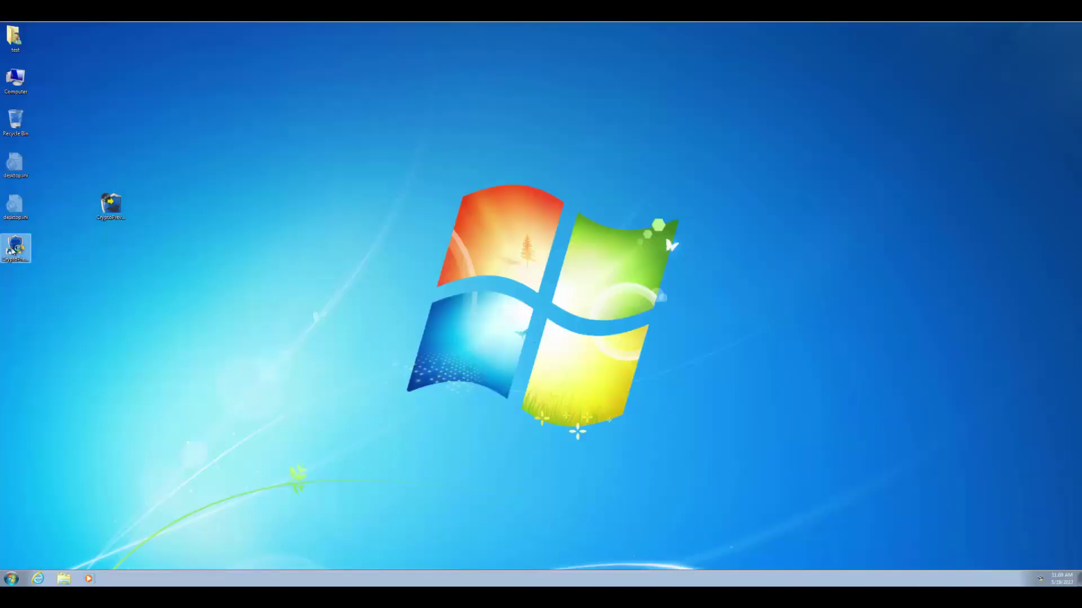
pyautogui.doubleClick(16, 249)
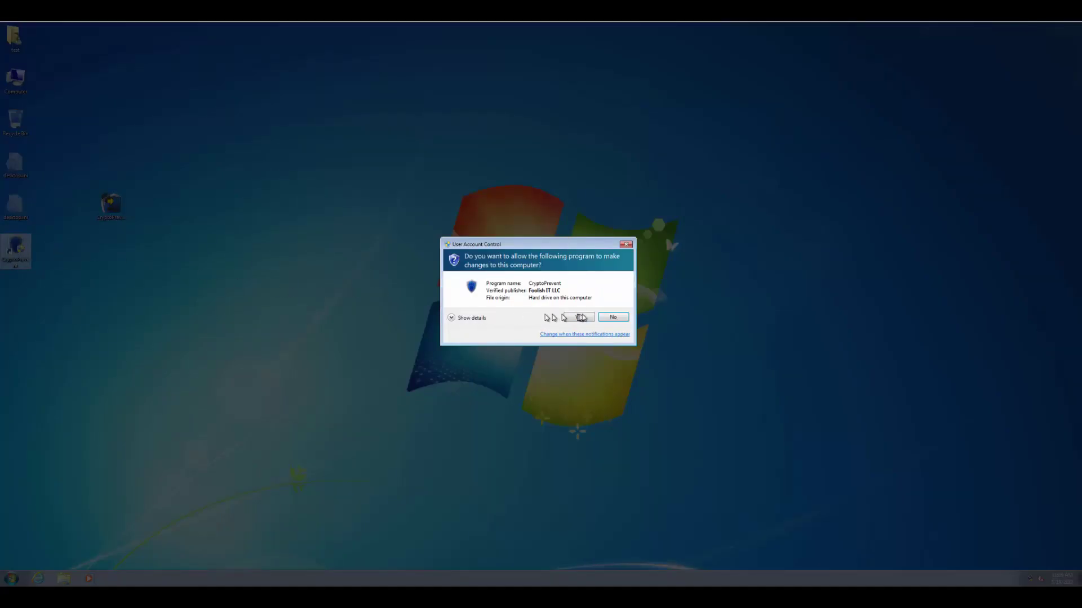
pyautogui.click(577, 318)
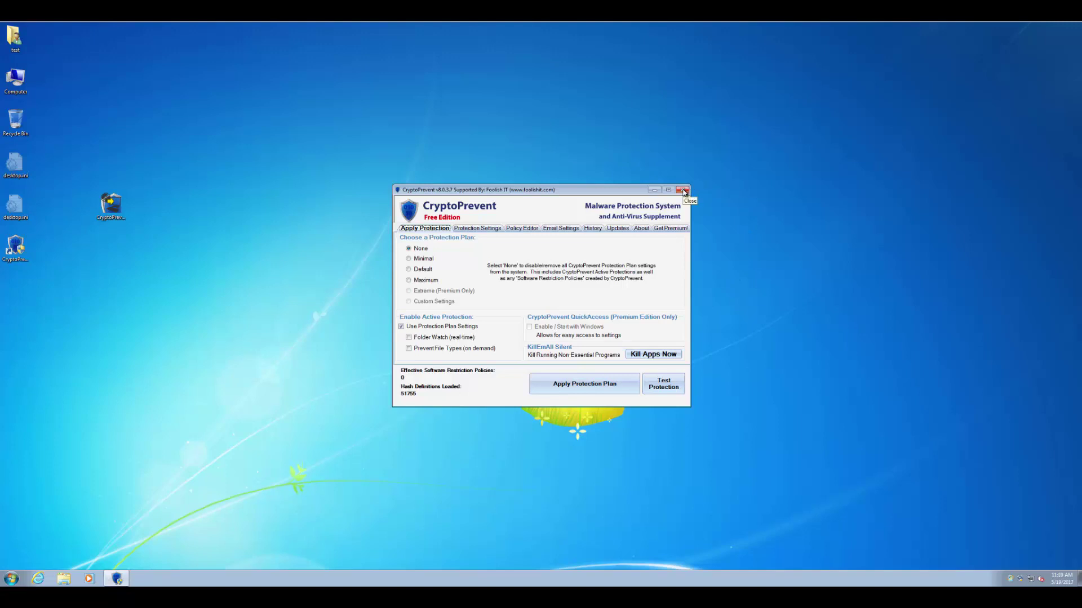
# Step: Close CryptoPrevent and open Screen Resolution from the desktop menu
pyautogui.click(684, 192)
pyautogui.rightClick(336, 217)
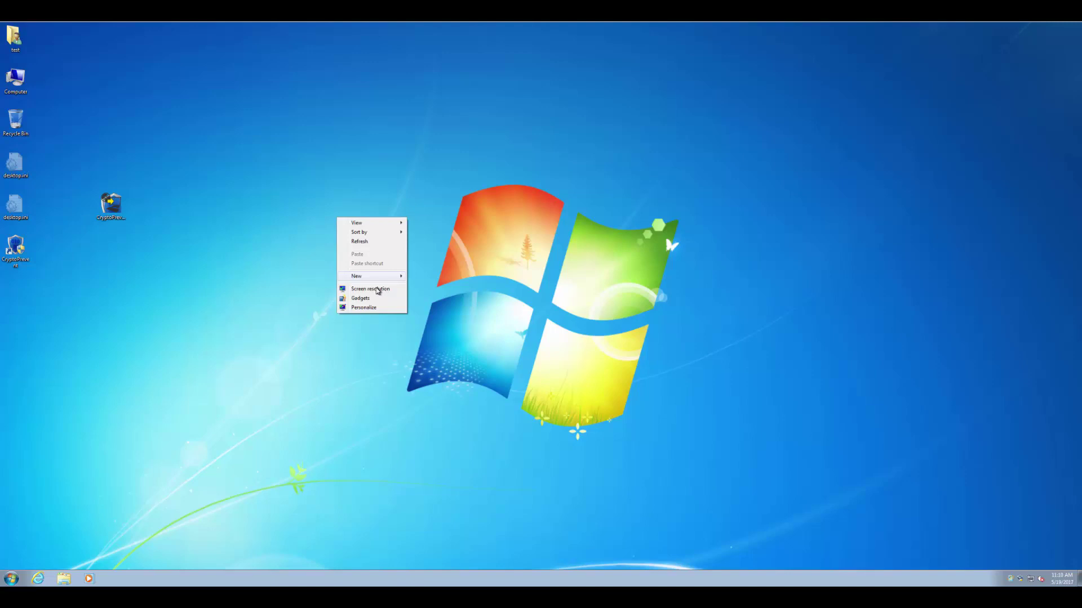
pyautogui.click(377, 290)
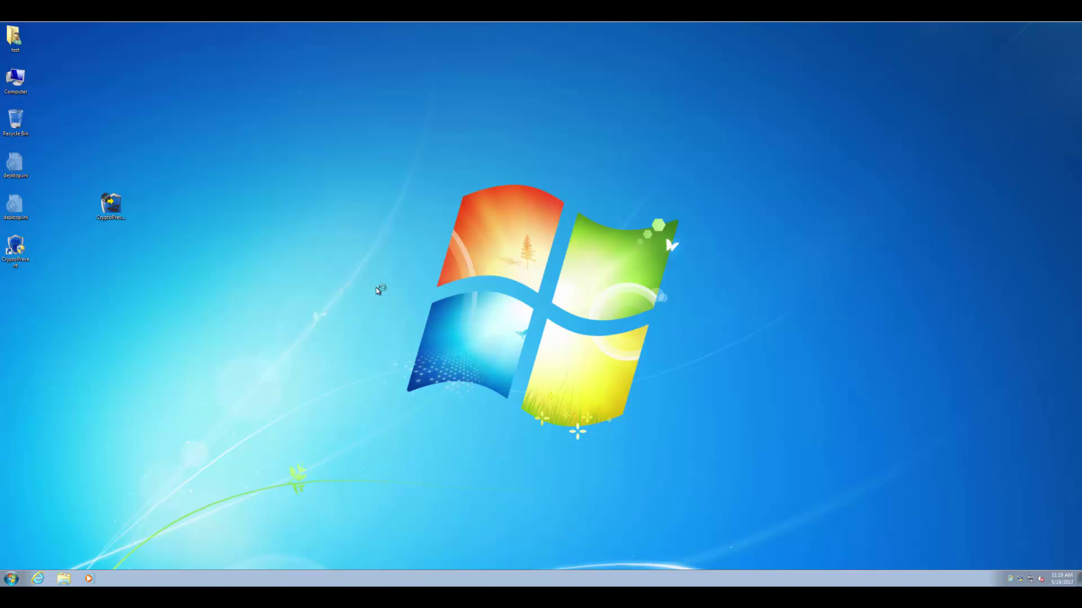
# Step: Set the Resolution slider to 1280 × 1024
pyautogui.click(573, 245)
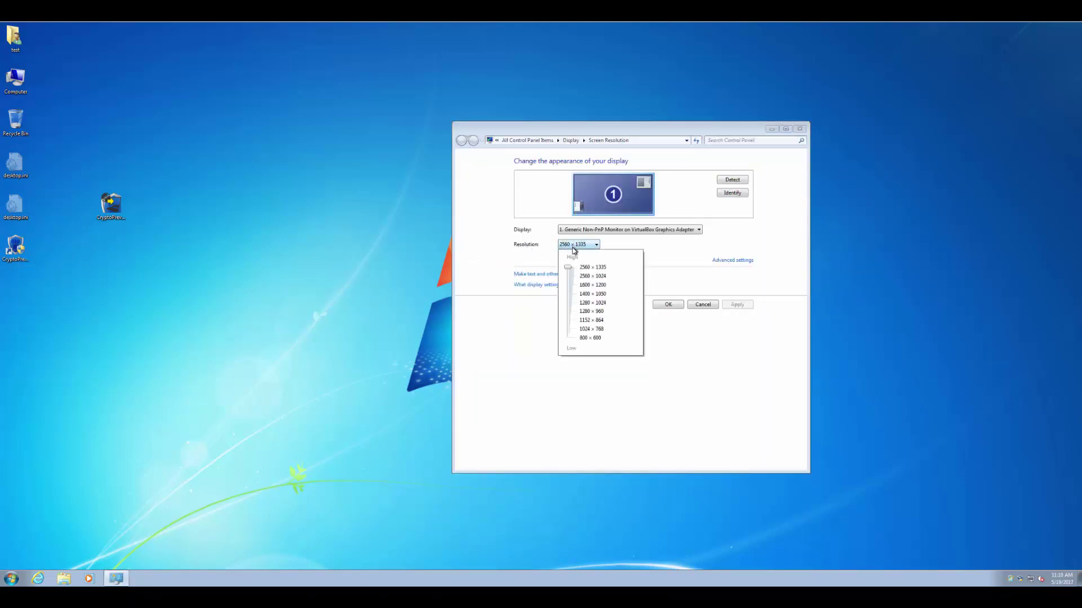
pyautogui.click(569, 303)
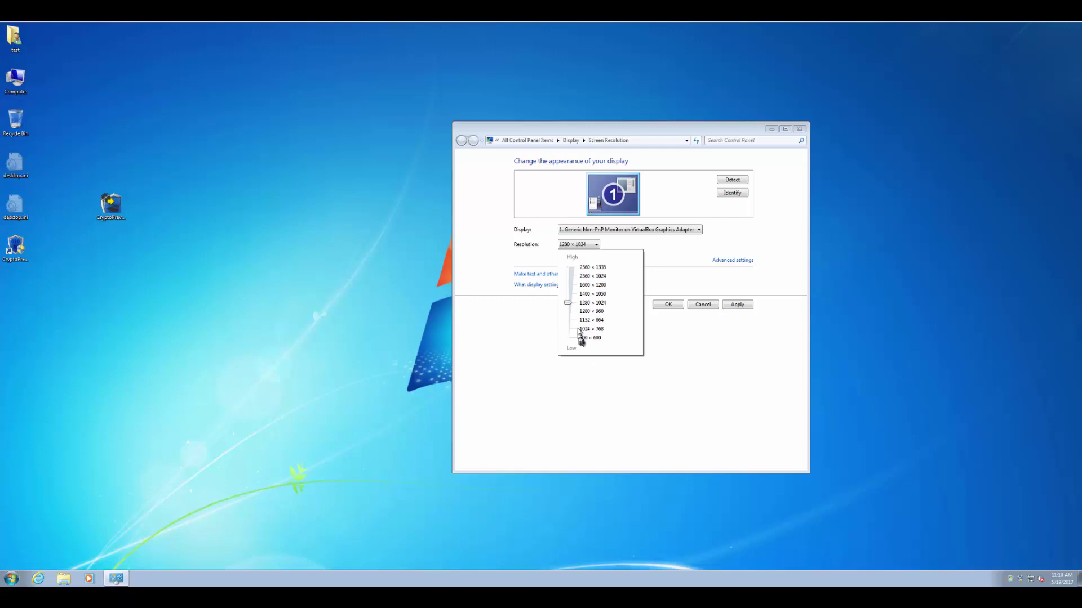
pyautogui.moveTo(571, 305); pyautogui.dragTo(572, 316)
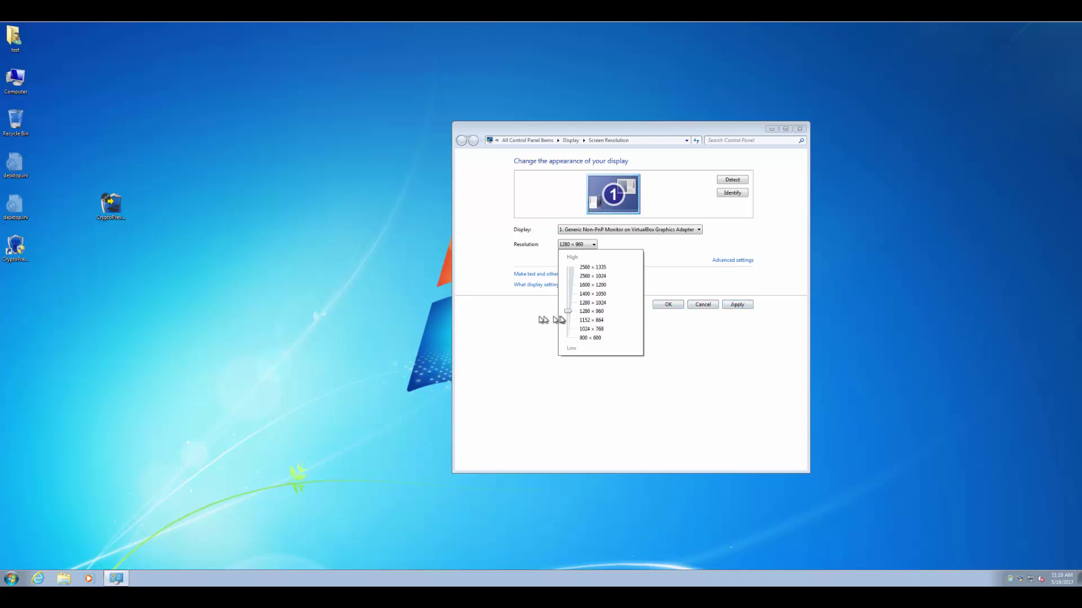
pyautogui.moveTo(567, 311); pyautogui.dragTo(567, 307)
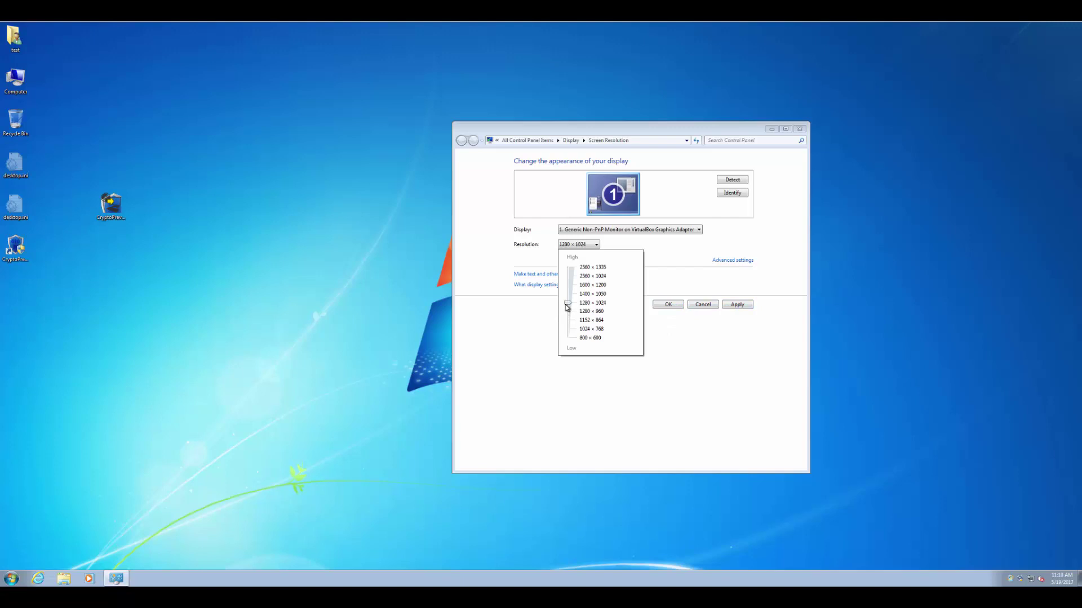
pyautogui.click(658, 314)
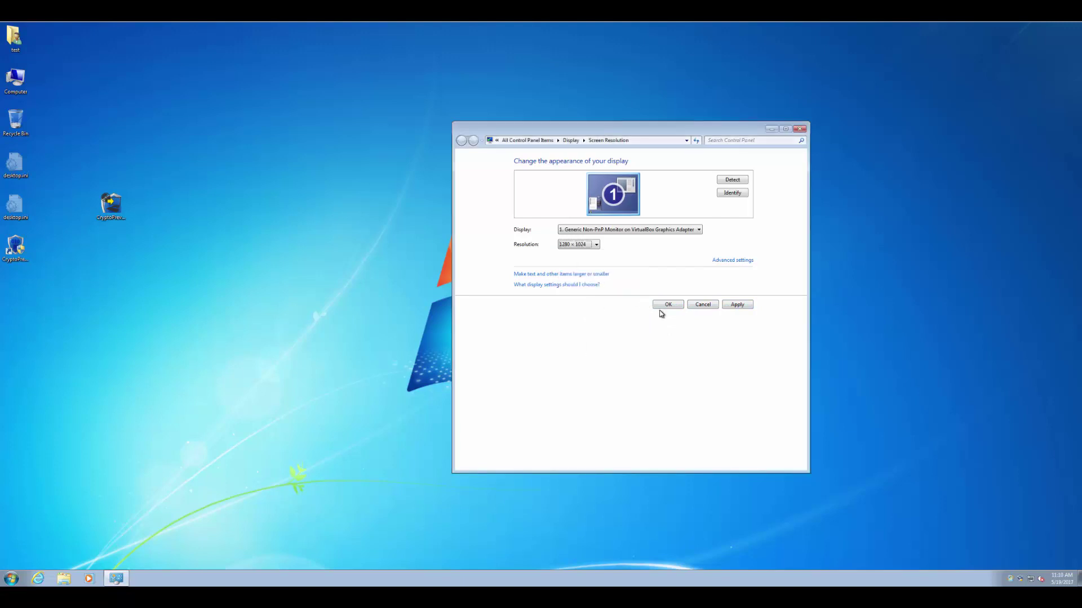
# Step: Apply the 1280 × 1024 resolution and keep the changes
pyautogui.click(736, 307)
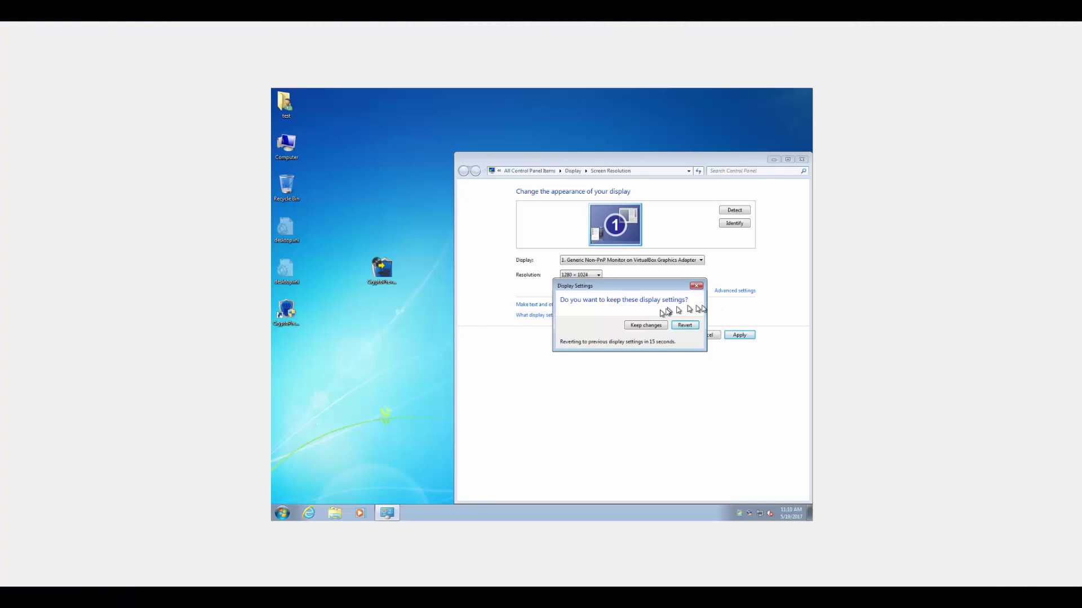
pyautogui.click(640, 325)
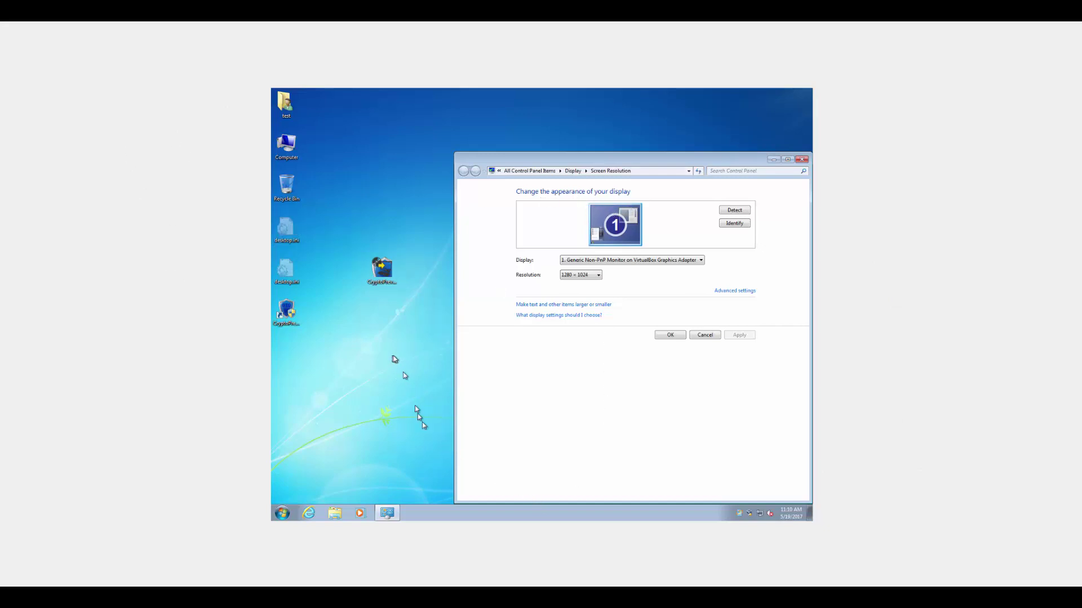
# Step: Select Larger - 150% on the text-size page
pyautogui.click(541, 304)
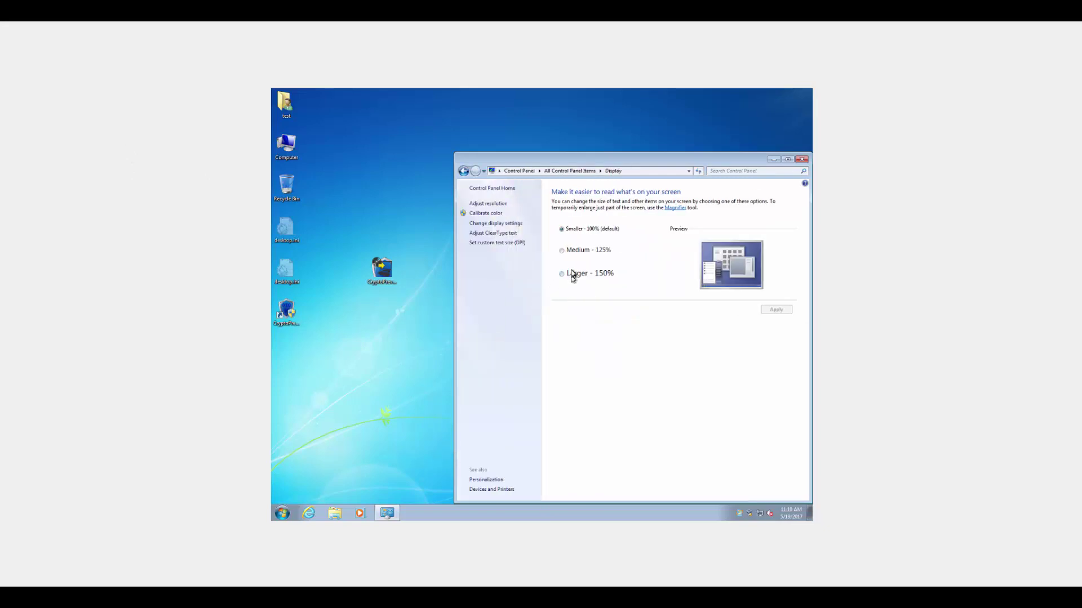
pyautogui.click(573, 275)
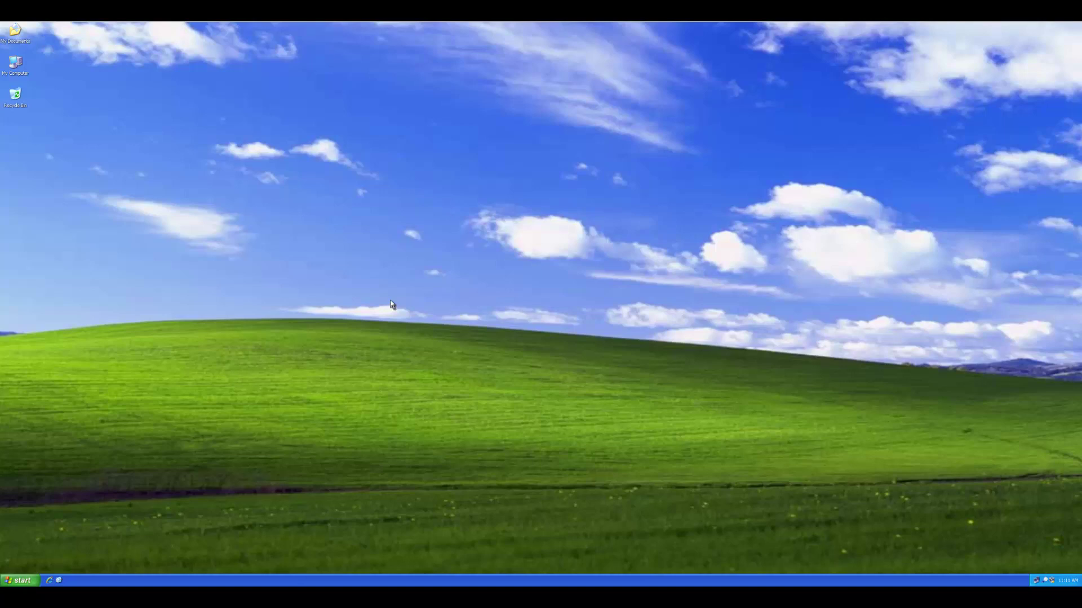
# Step: Open Windows XP Display Properties on the Settings tab
pyautogui.rightClick(451, 222)
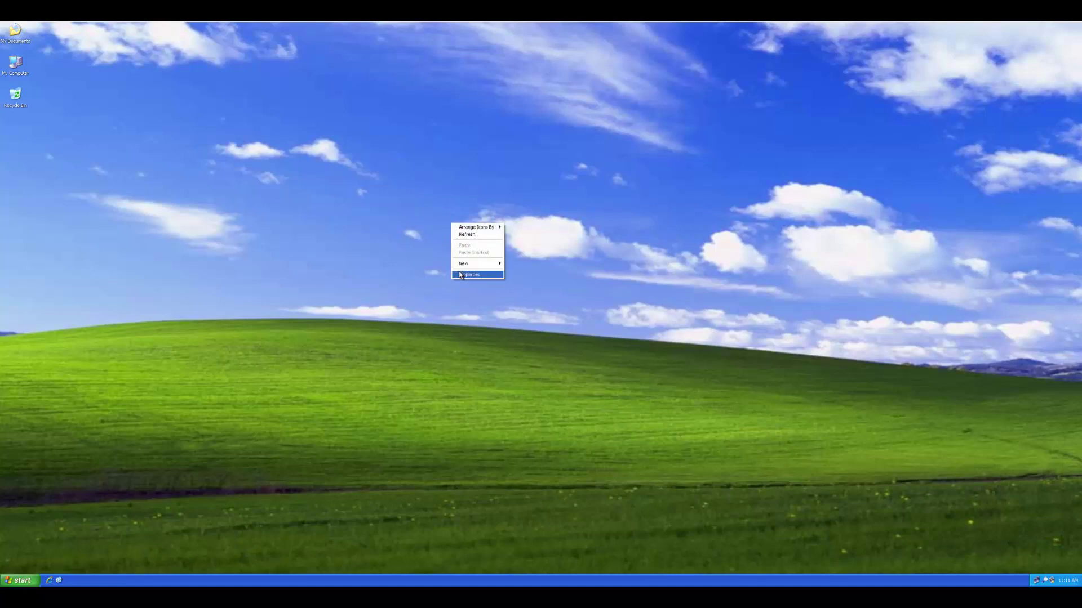
pyautogui.click(467, 274)
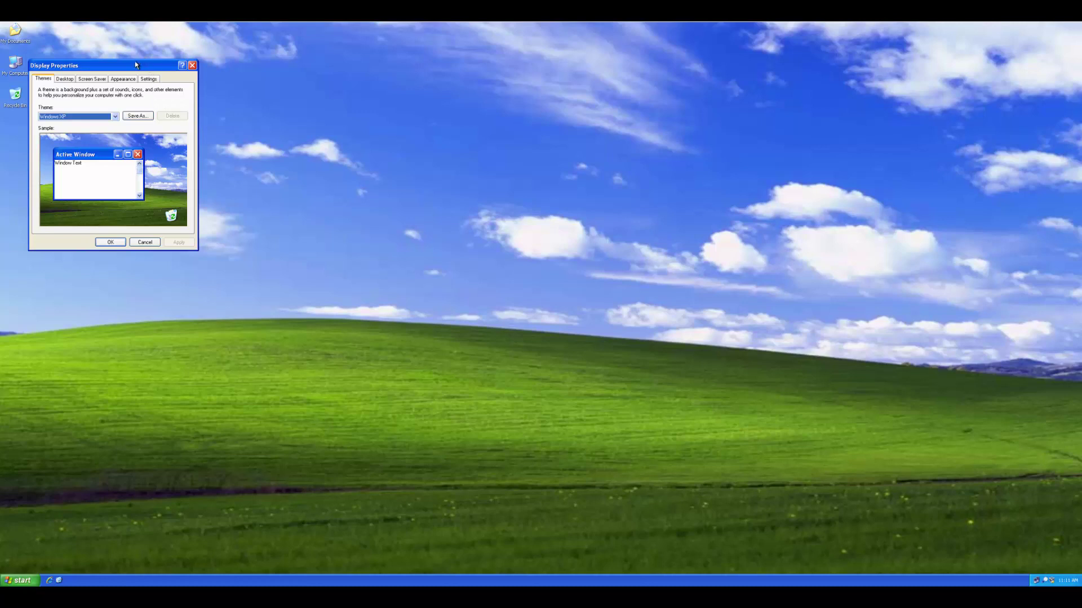
pyautogui.moveTo(134, 63); pyautogui.dragTo(528, 178)
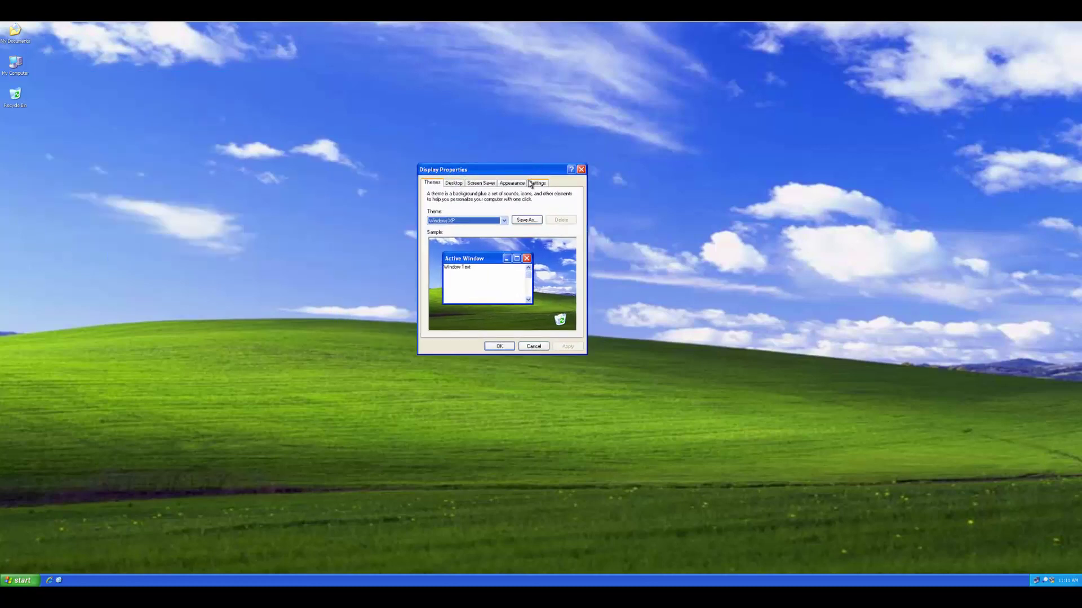
pyautogui.click(530, 184)
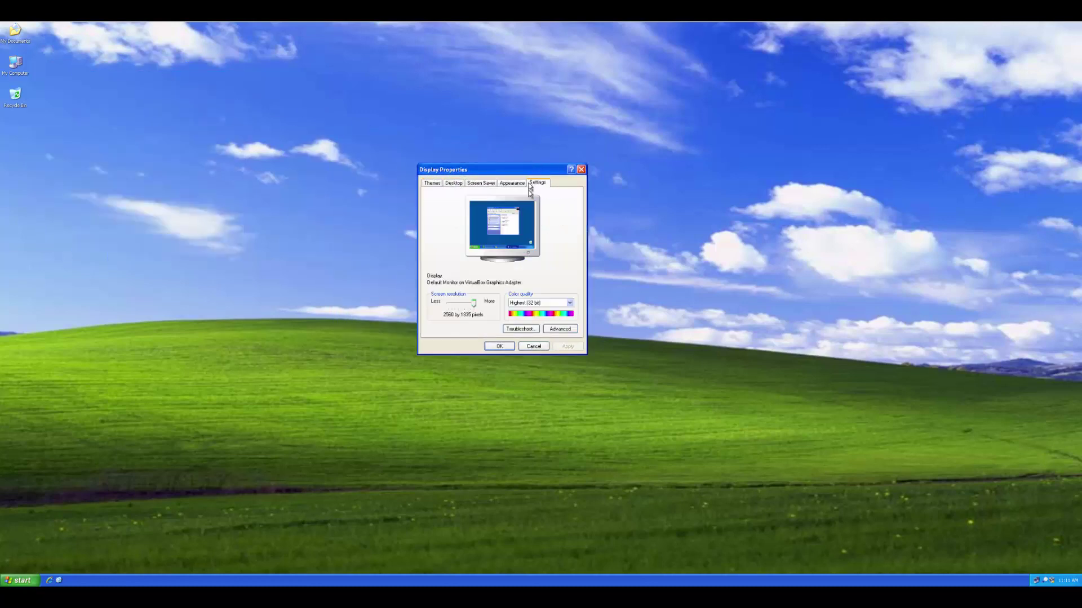
# Step: Set the DPI setting to Normal size (96 DPI) and confirm both dialogs
pyautogui.click(558, 329)
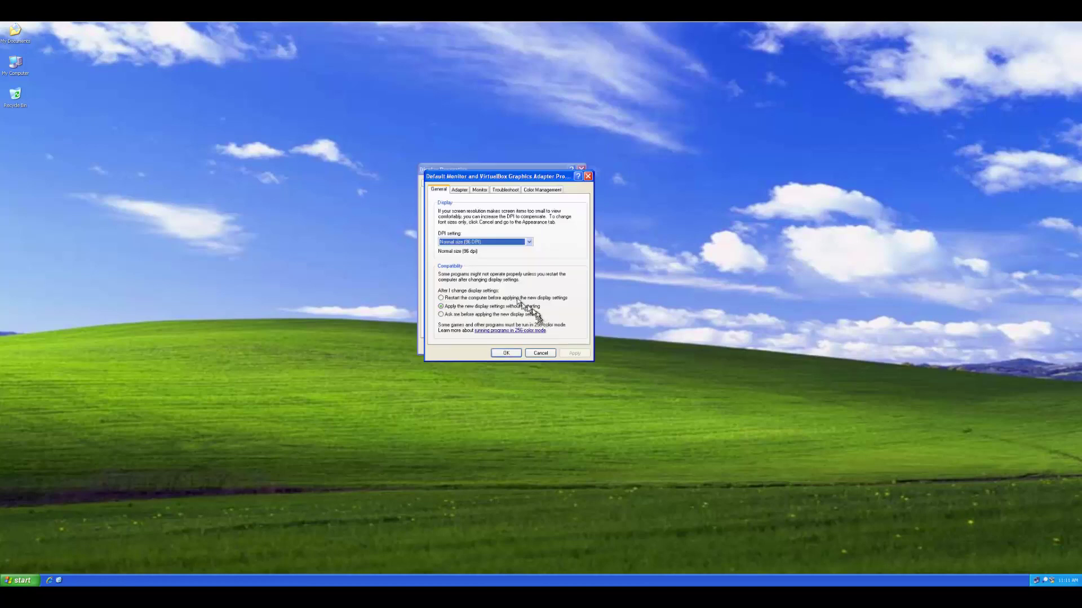
pyautogui.click(493, 243)
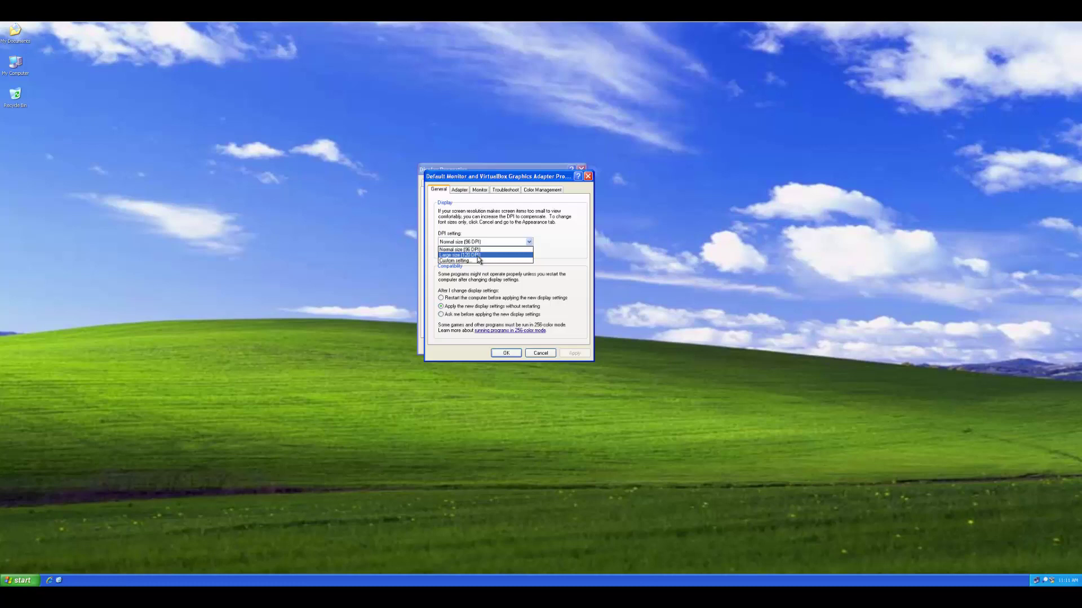
pyautogui.click(480, 250)
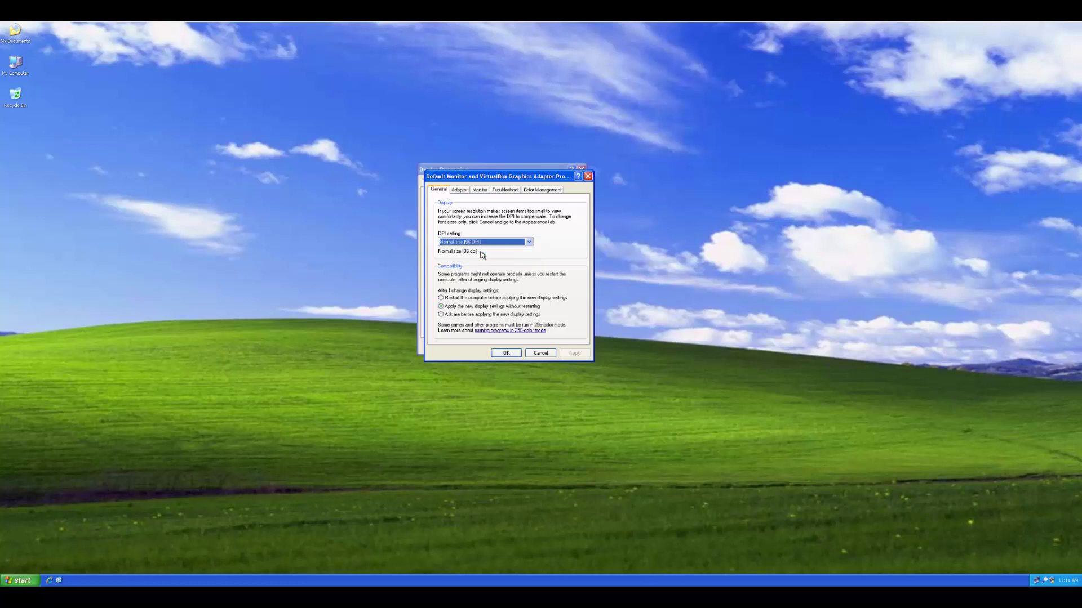
pyautogui.click(496, 353)
pyautogui.click(498, 347)
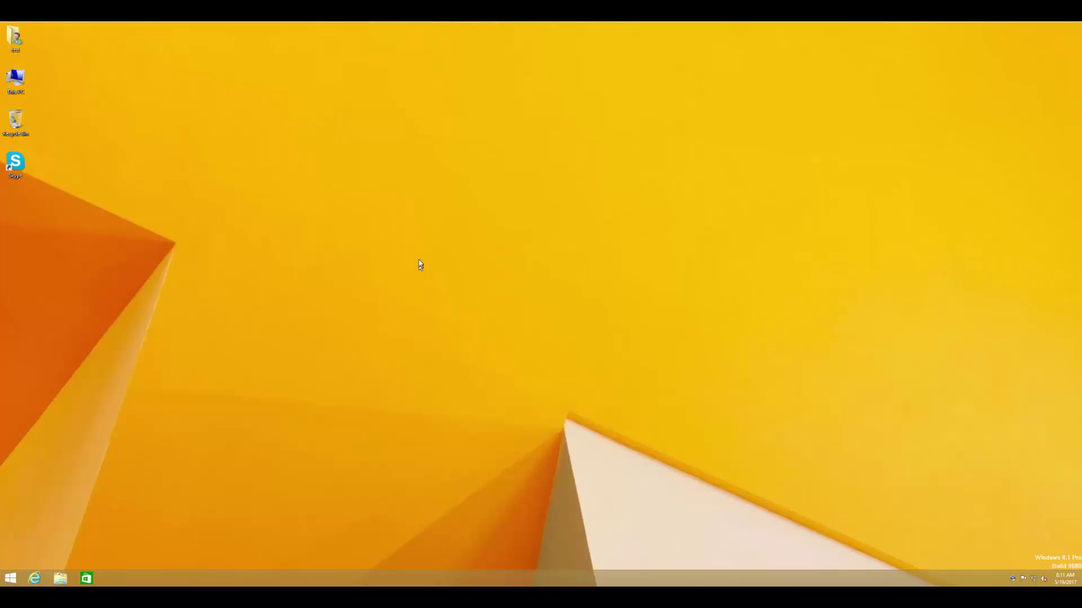
# Step: Open the item-size page and return the size slider to Smaller (recommended) after trying Medium
pyautogui.rightClick(419, 265)
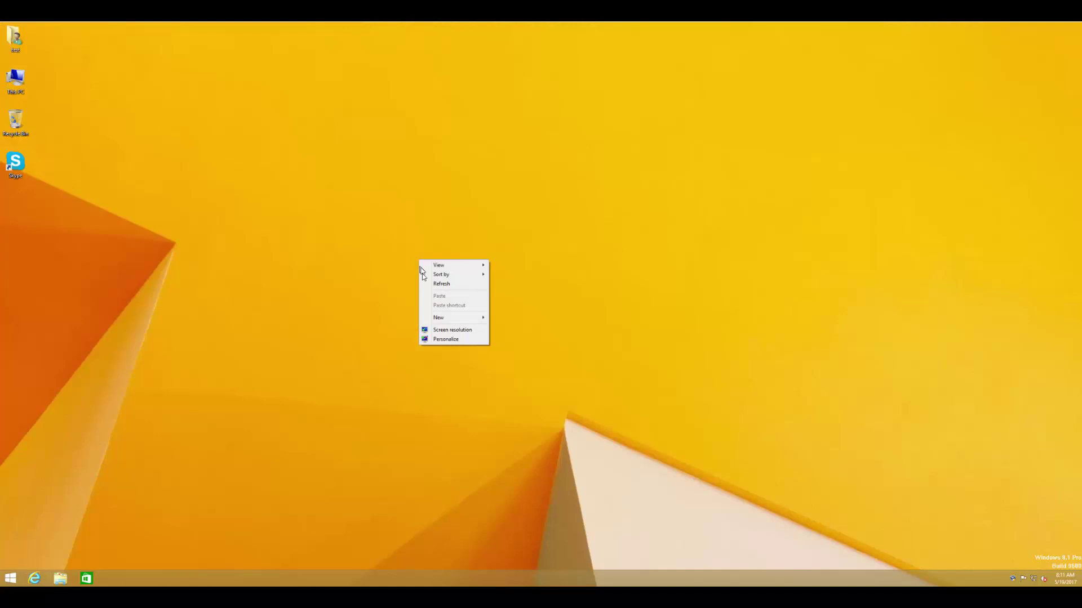
pyautogui.click(457, 330)
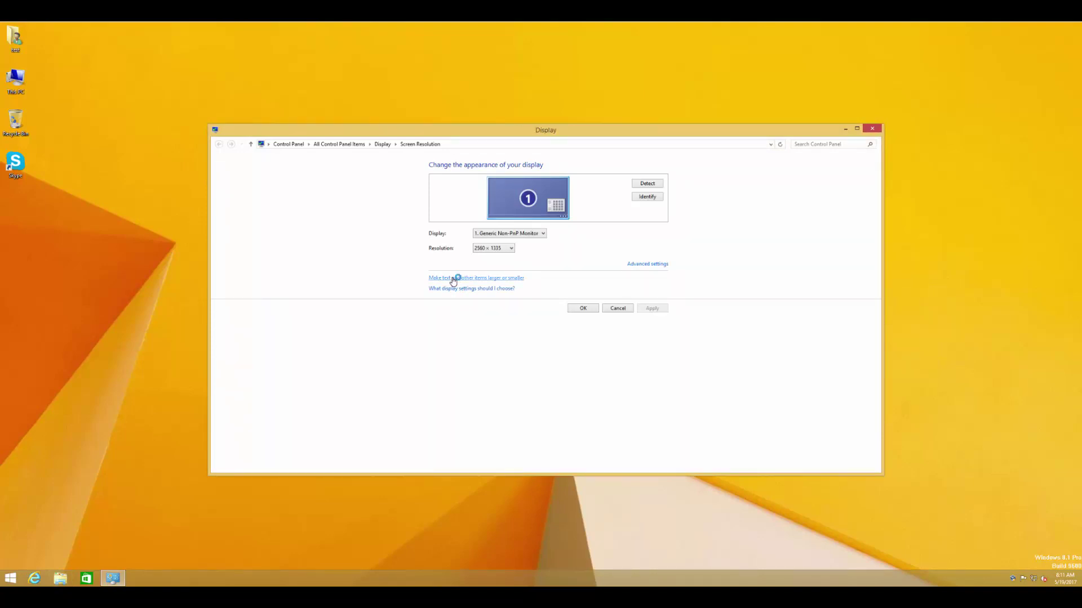
pyautogui.click(453, 280)
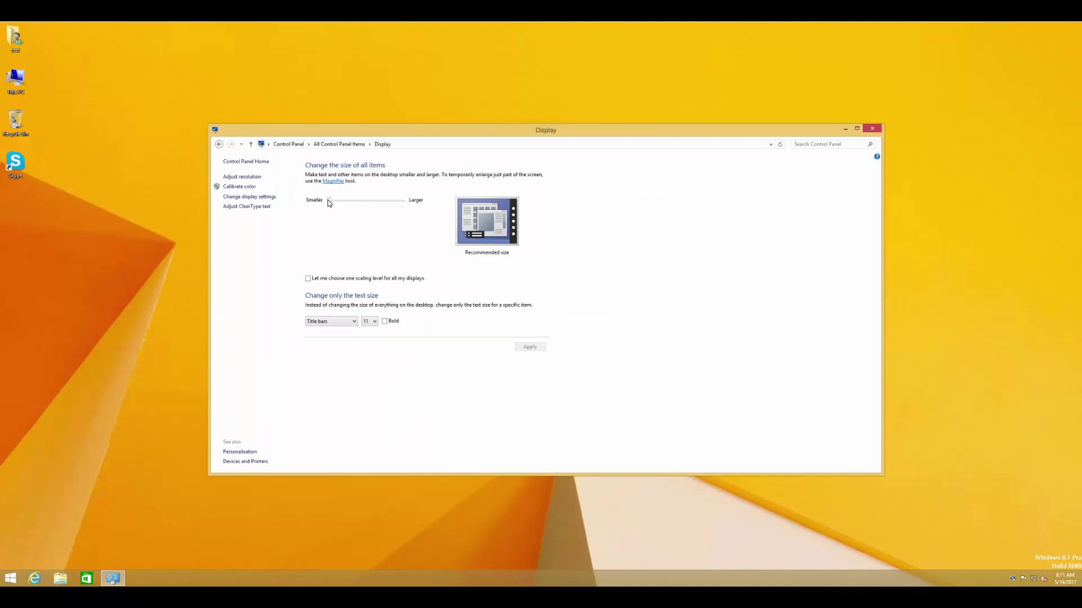
pyautogui.click(406, 202)
pyautogui.click(364, 201)
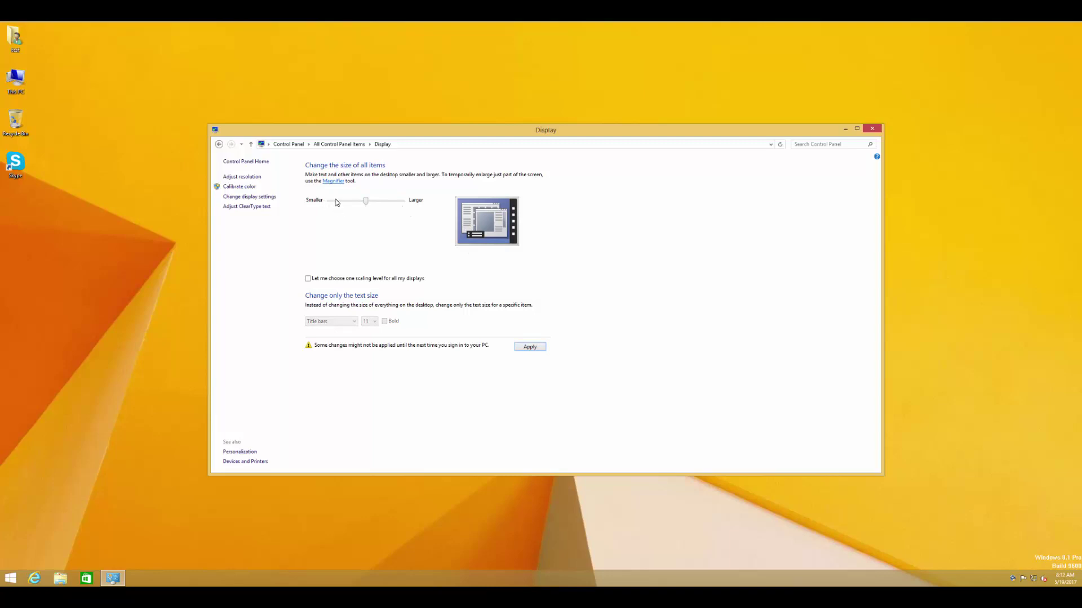
pyautogui.click(337, 201)
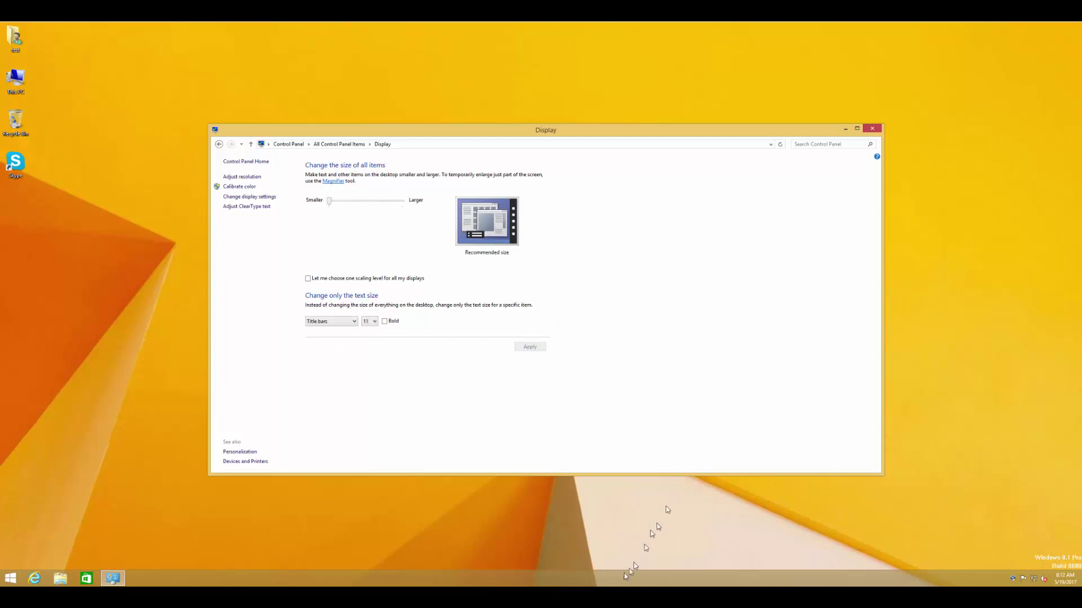
# Step: Switch to the Windows 10 machine and bring its Display settings window up
pyautogui.moveTo(404, 597)
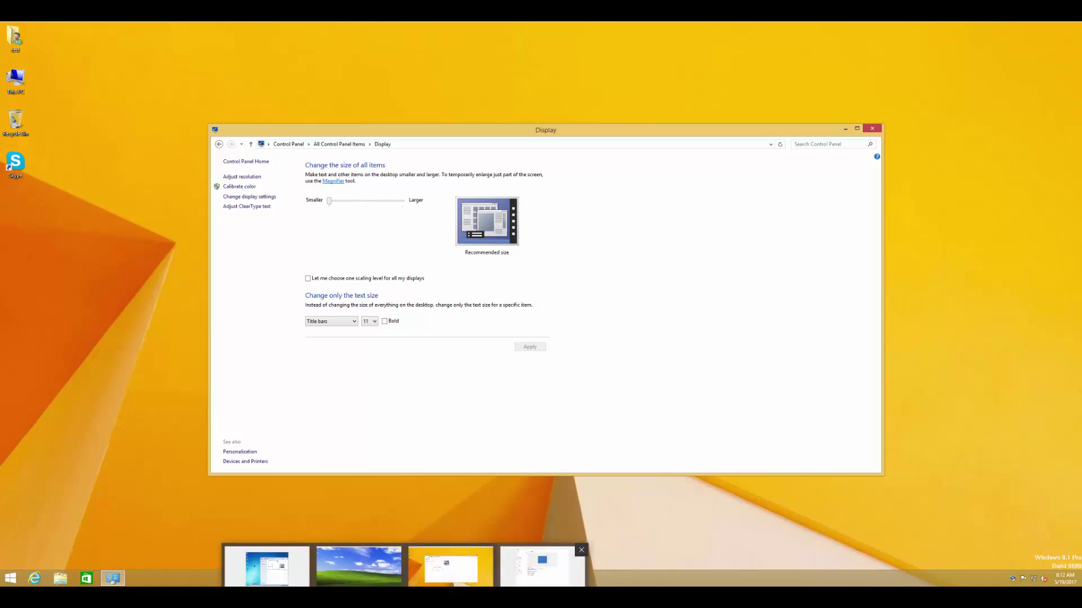
pyautogui.click(542, 566)
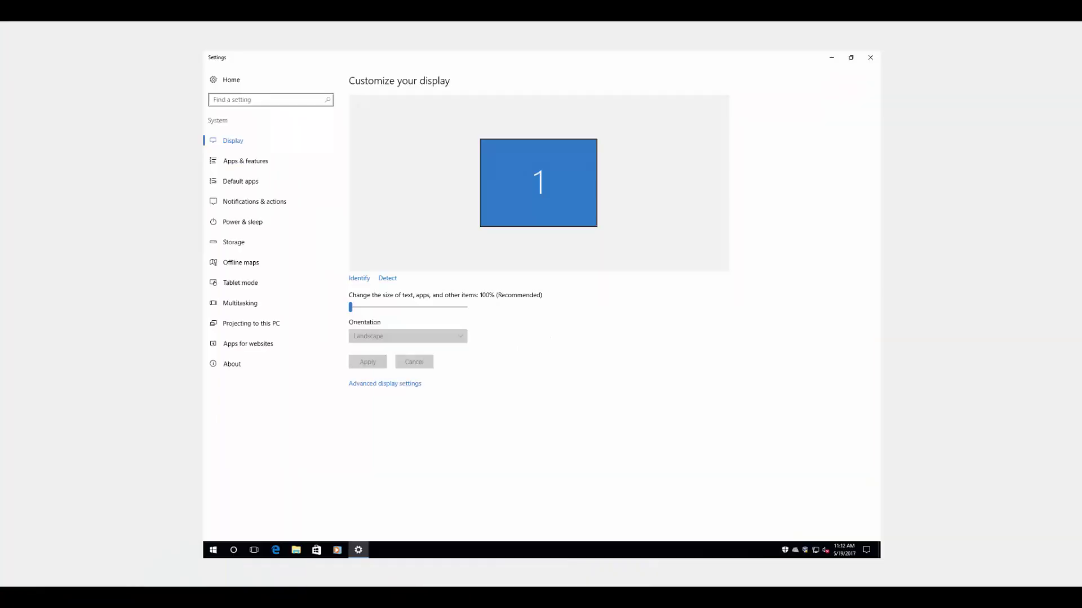
pyautogui.click(361, 556)
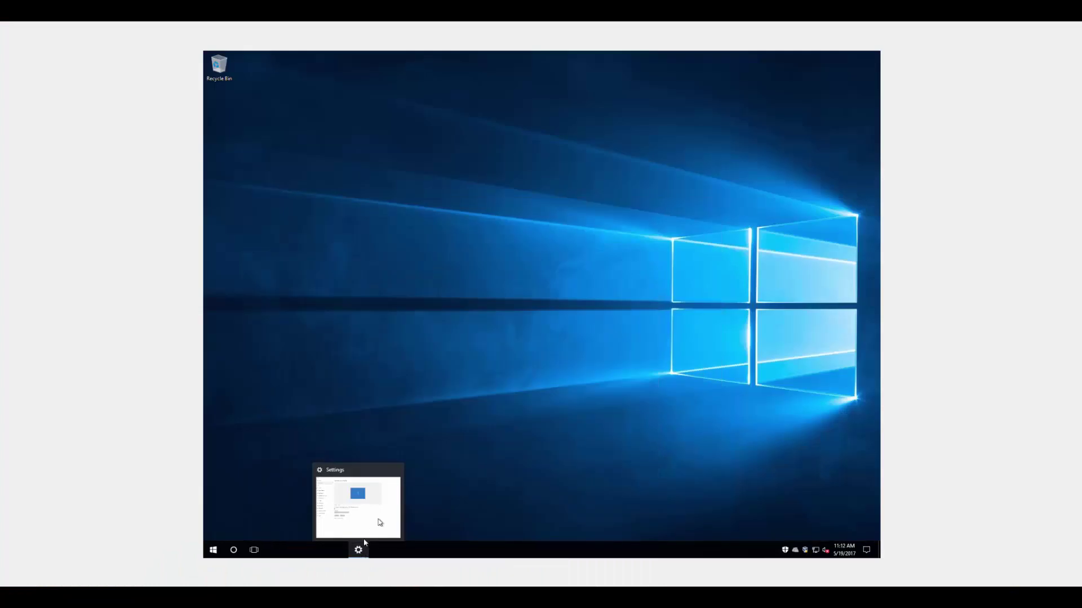
pyautogui.rightClick(414, 337)
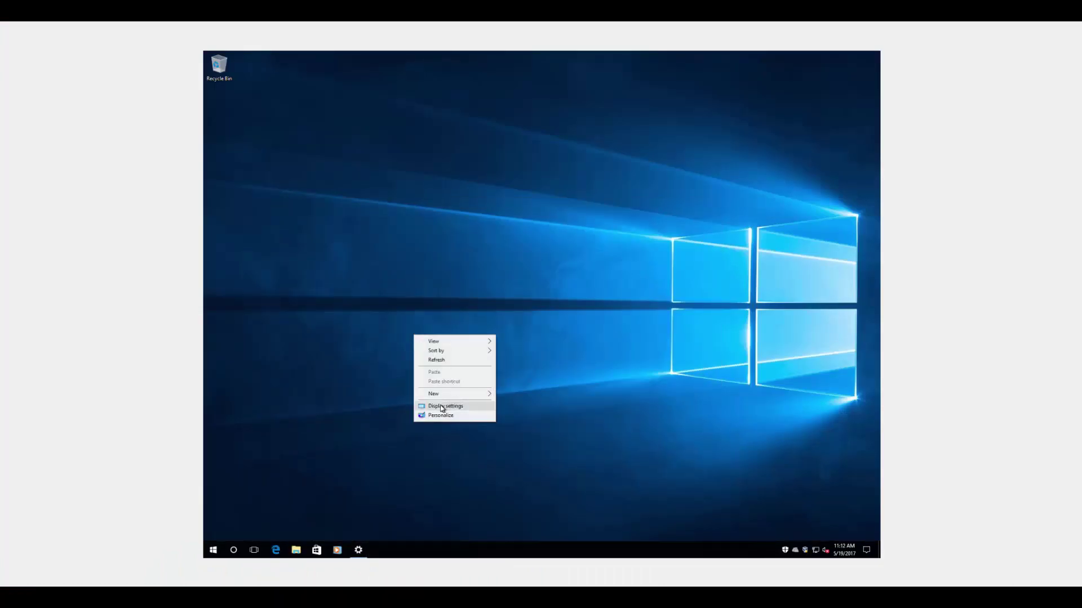
pyautogui.rightClick(438, 278)
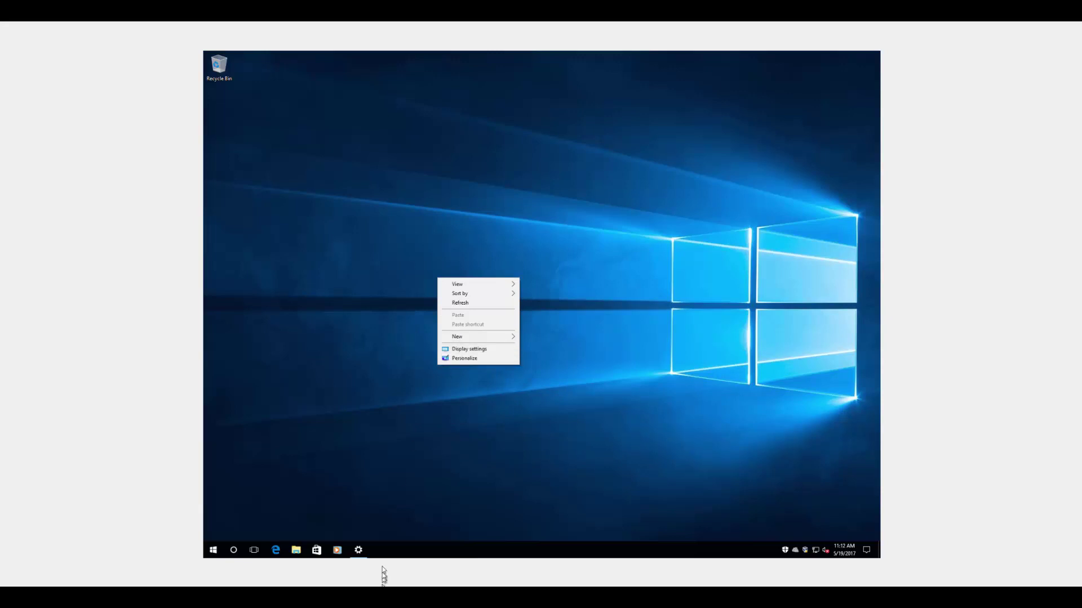
pyautogui.click(358, 550)
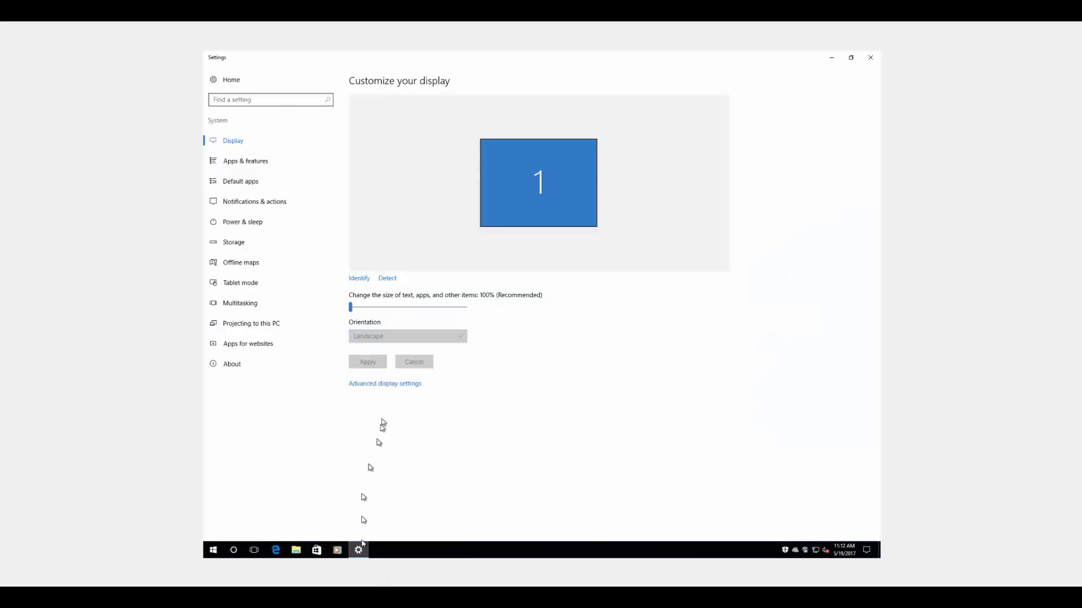
# Step: Try 125% and 175% scaling, reset to 100% (Recommended), and open Advanced display settings
pyautogui.click(373, 310)
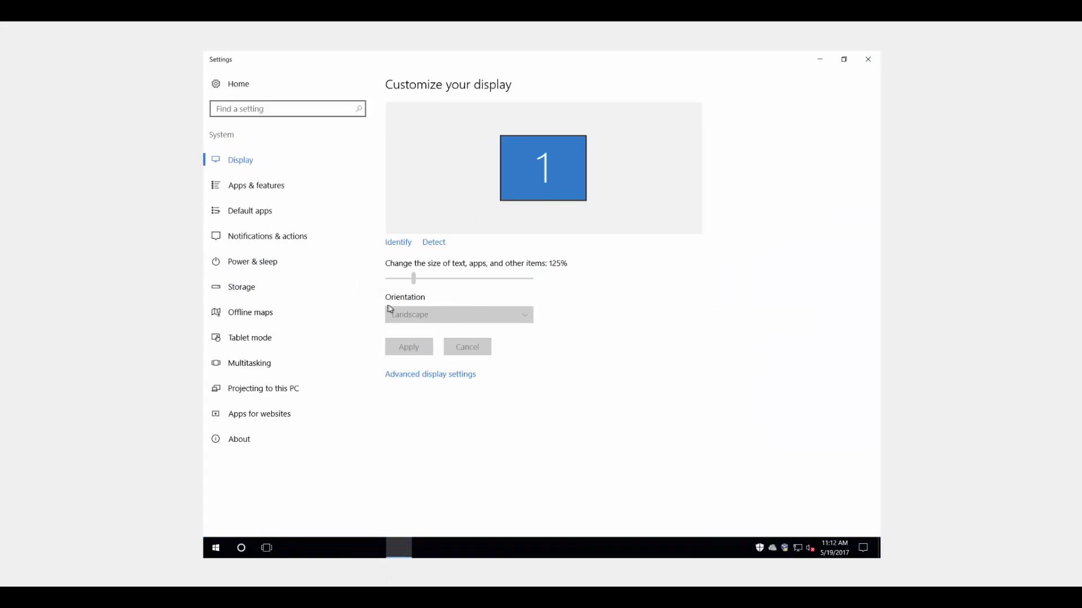
pyautogui.click(496, 314)
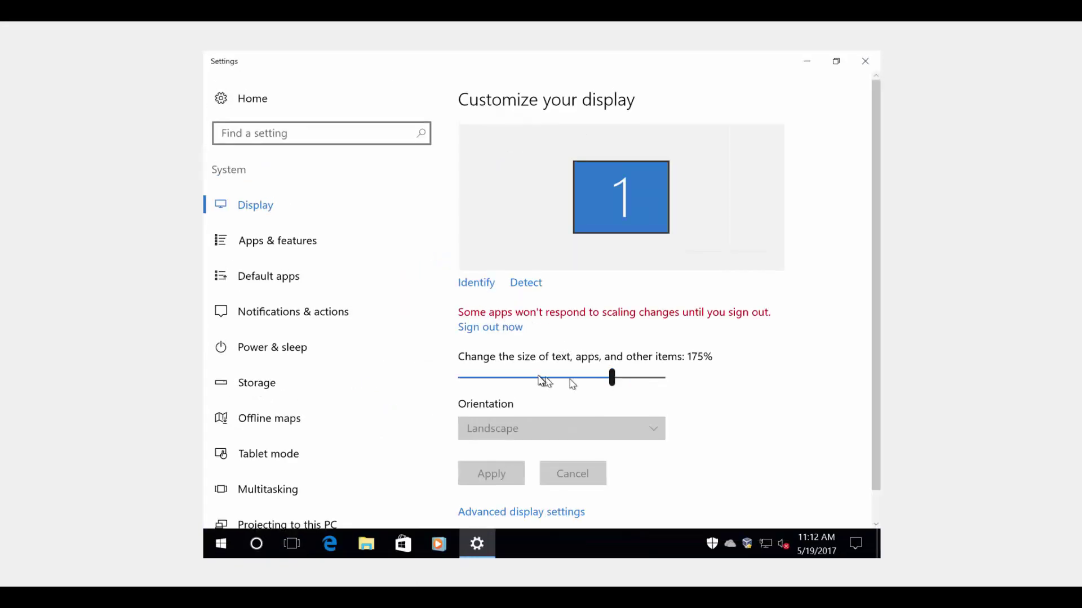
pyautogui.click(494, 383)
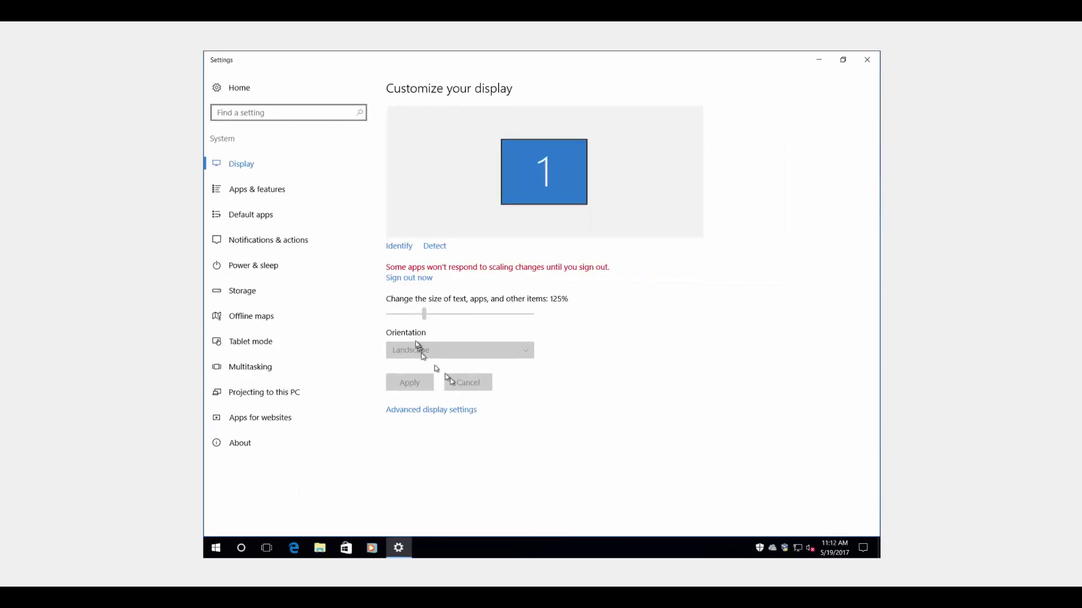
pyautogui.click(391, 314)
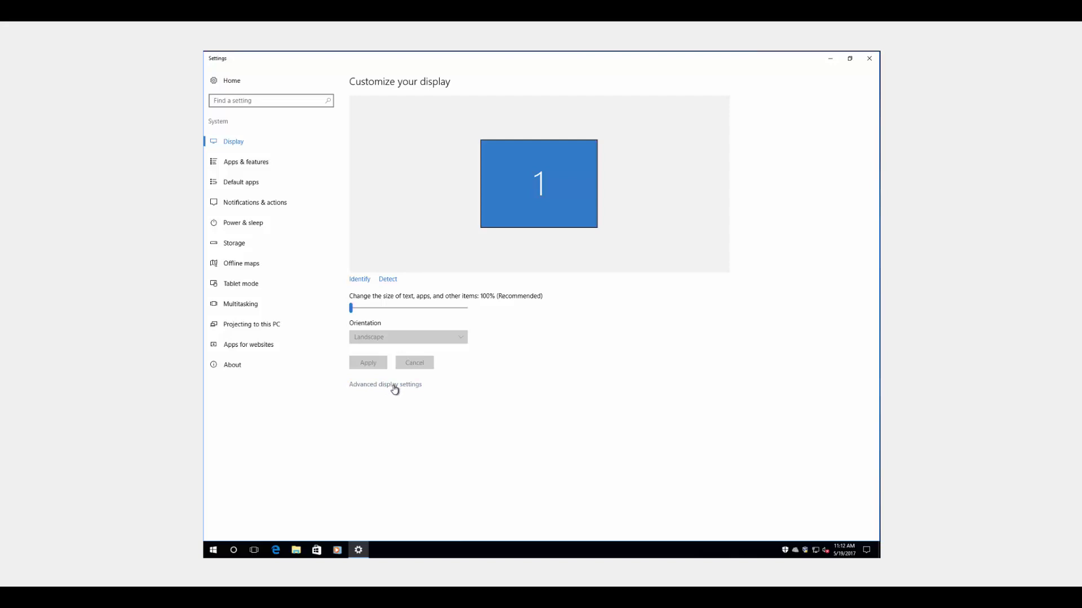
pyautogui.click(395, 387)
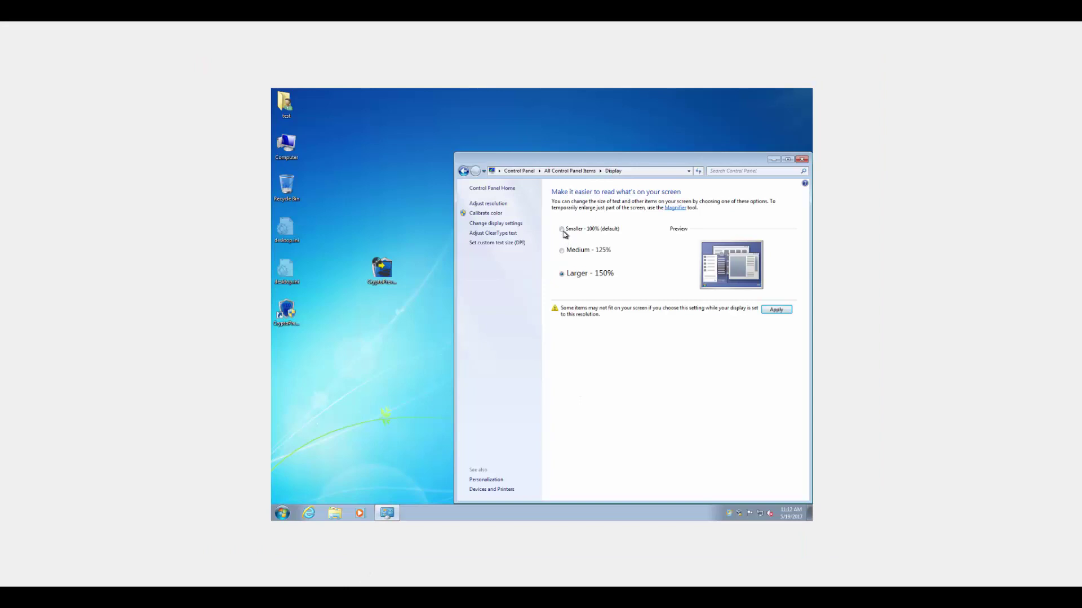
# Step: Select the Smaller - 100% (default) text size radio button
pyautogui.click(562, 230)
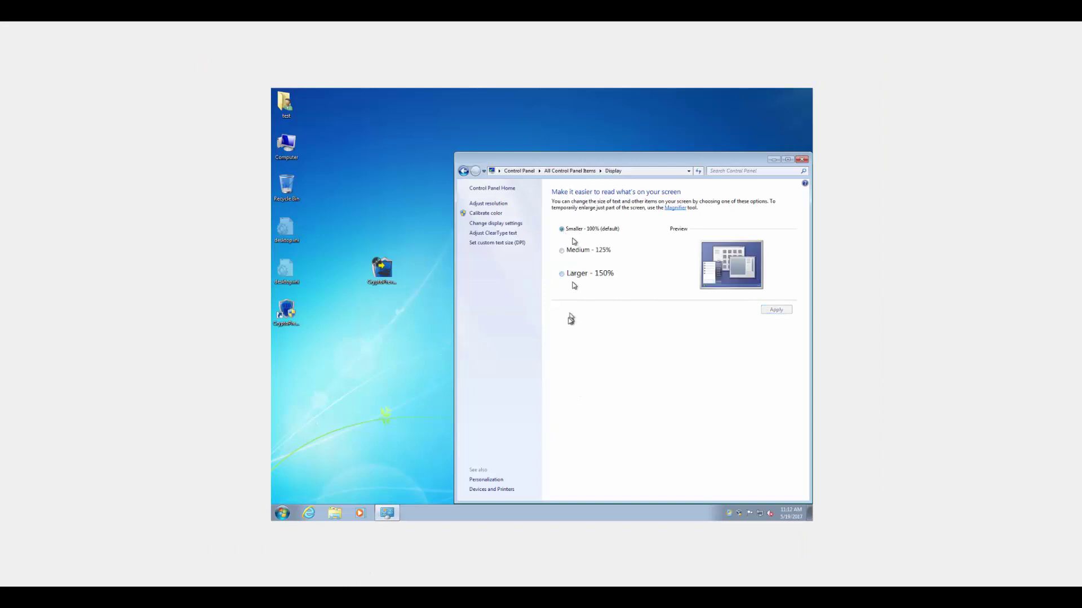